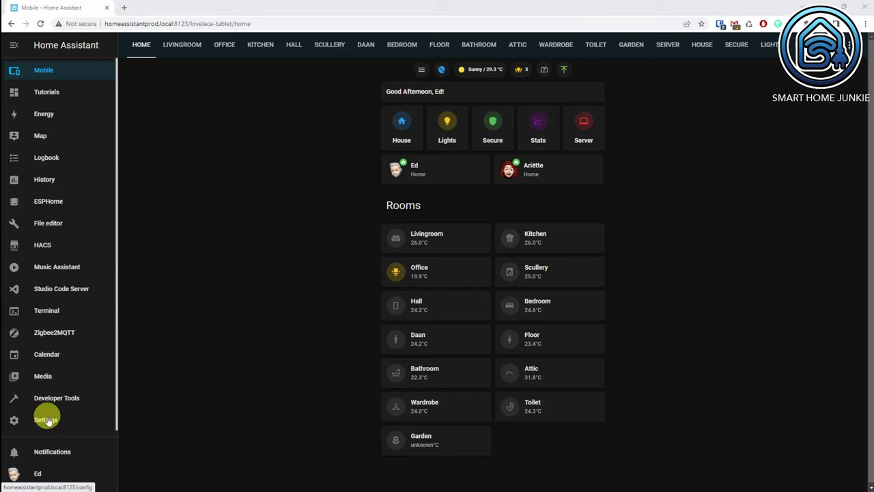
Step: Start a new scene from Settings > Automations & Scenes > Scenes
{"action": "left_click", "coordinate": [46, 421]}
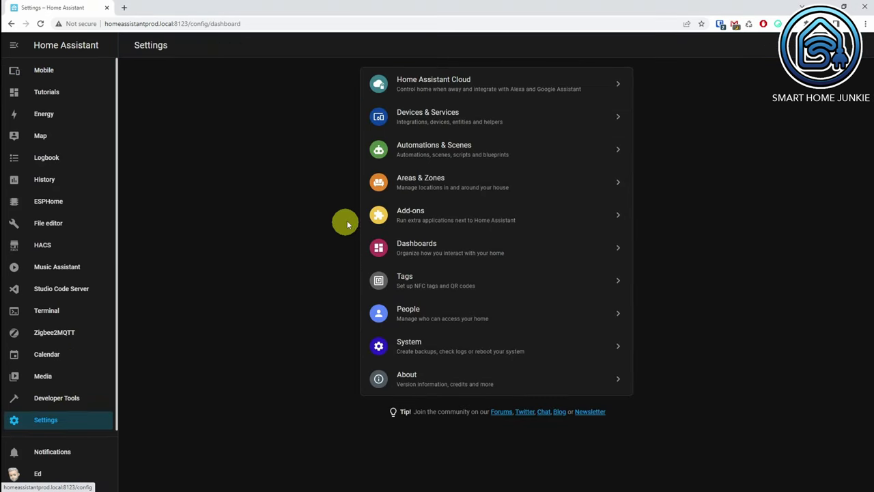
{"action": "left_click", "coordinate": [449, 151]}
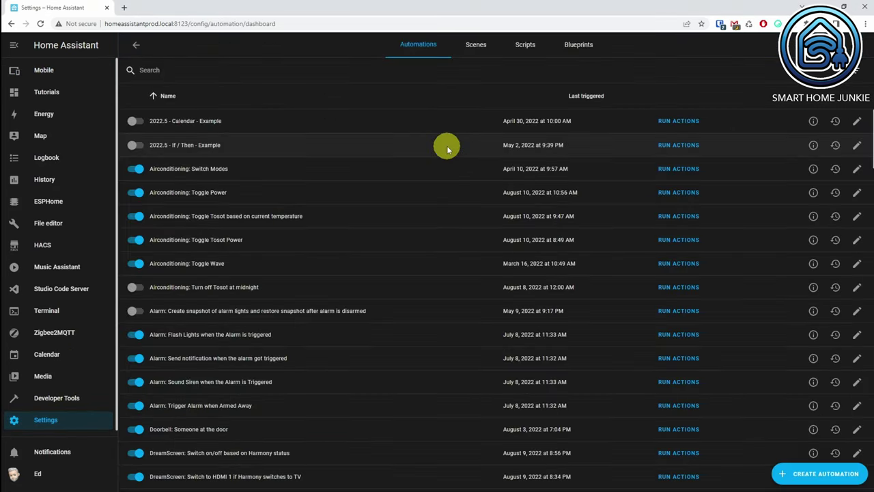
{"action": "left_click", "coordinate": [478, 46]}
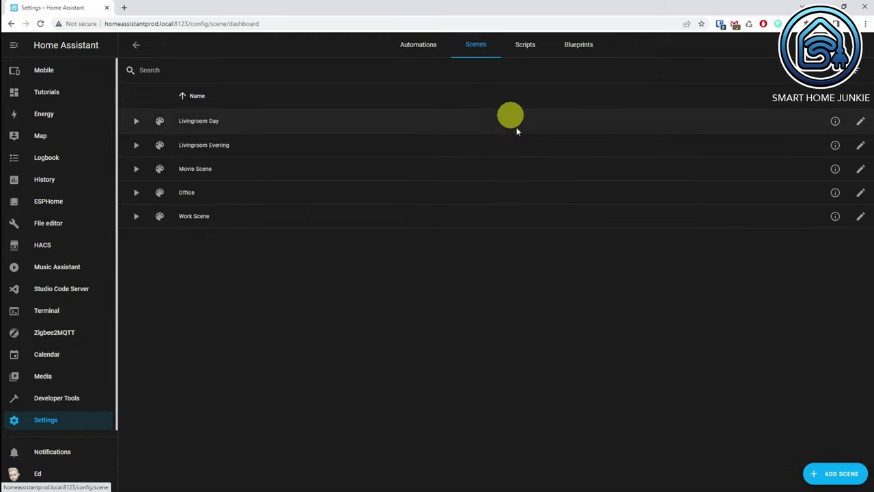
{"action": "left_click", "coordinate": [831, 478]}
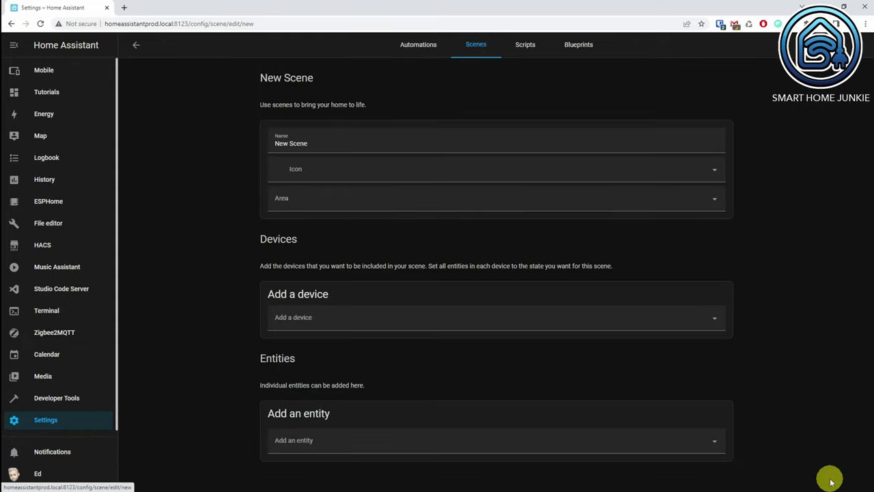
Step: Name the scene 'Office Scene', give it the mdi:palette icon and assign it to Office
{"action": "left_click", "coordinate": [326, 141]}
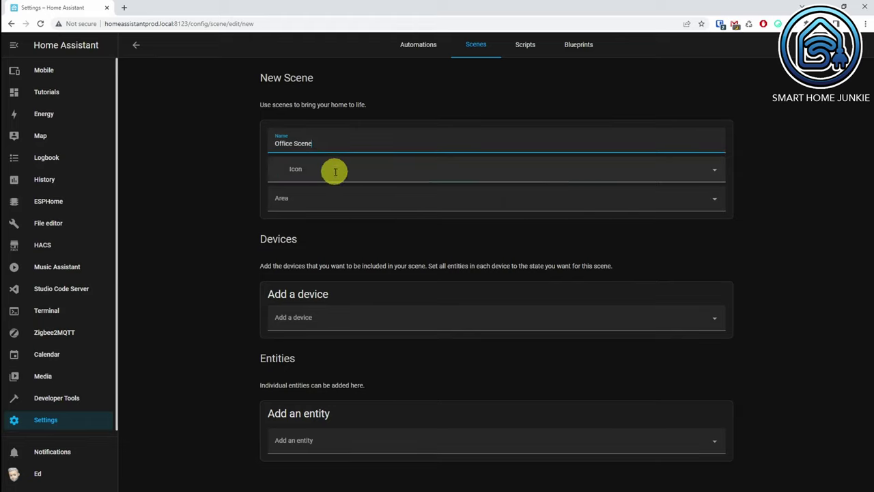
{"action": "left_click", "coordinate": [334, 172]}
{"action": "type", "text": "palette"}
{"action": "left_click", "coordinate": [322, 197]}
{"action": "left_click", "coordinate": [358, 202]}
{"action": "type", "text": "office"}
{"action": "left_click", "coordinate": [338, 231]}
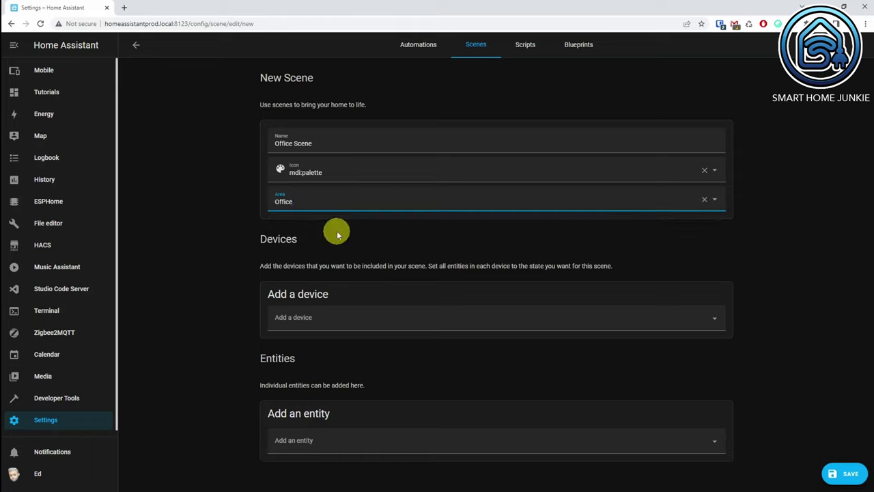
{"action": "left_click", "coordinate": [342, 322]}
Step: Add Office Front Left, Front Right, Back Left and Back Right lights to the scene
{"action": "type", "text": "office front"}
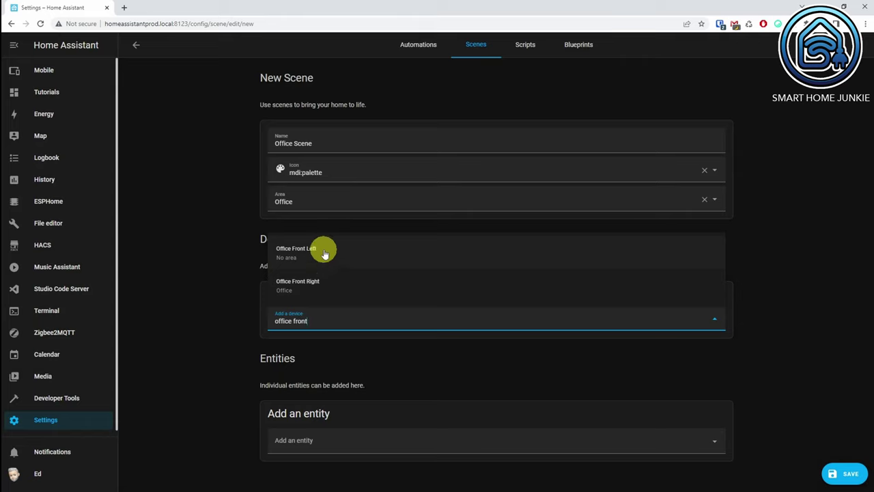
{"action": "left_click", "coordinate": [325, 253]}
{"action": "type", "text": "office f"}
{"action": "left_click", "coordinate": [357, 352]}
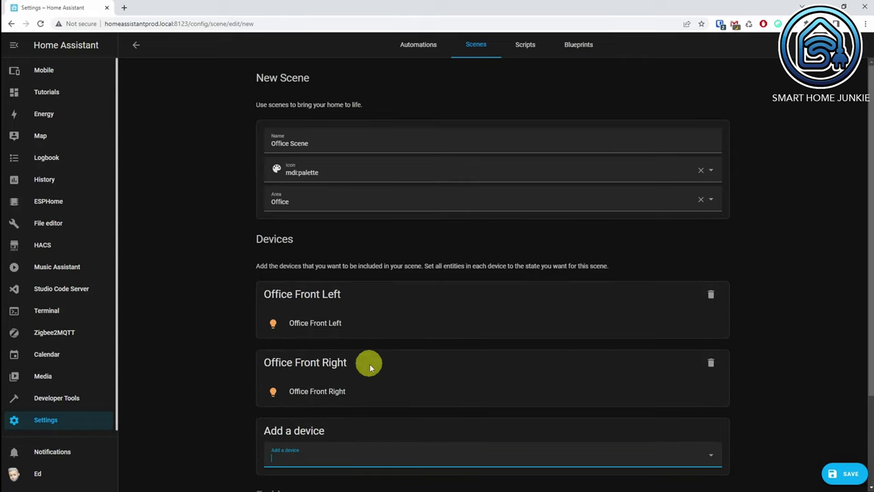
{"action": "scroll", "coordinate": [425, 404], "scroll_direction": "down", "scroll_amount": 2}
{"action": "type", "text": "office back"}
{"action": "key", "text": "Return"}
{"action": "type", "text": "office back right"}
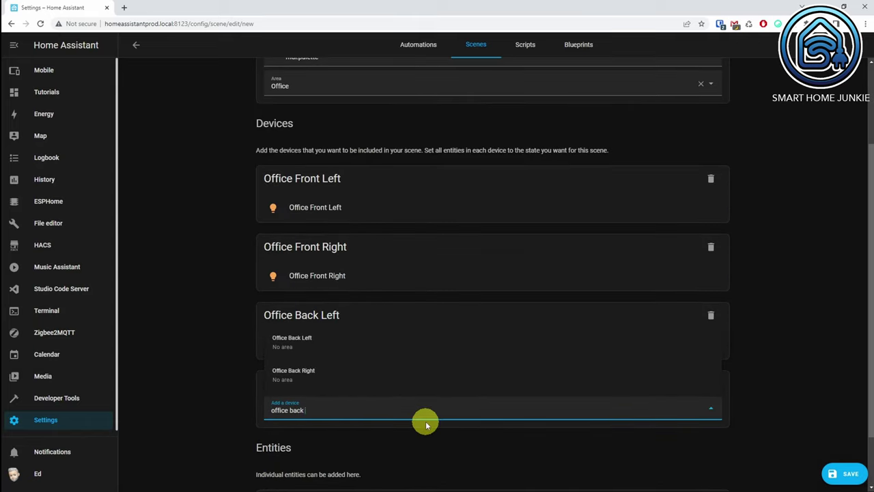
{"action": "left_click", "coordinate": [359, 382]}
Step: Add Office Moodlight and Office Led Strip to the scene
{"action": "scroll", "coordinate": [367, 387], "scroll_direction": "down", "scroll_amount": 2}
{"action": "type", "text": "office mood"}
{"action": "left_click", "coordinate": [342, 305]}
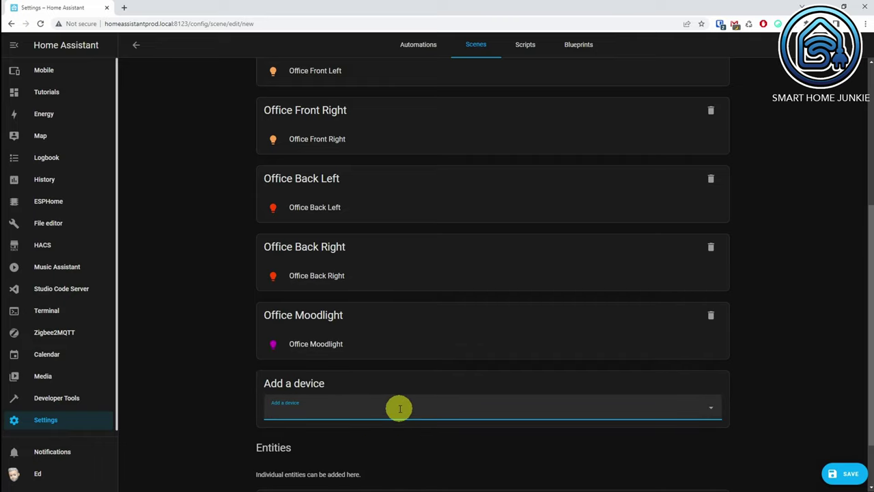
{"action": "type", "text": "office led"}
{"action": "left_click", "coordinate": [365, 383]}
Step: Add Office Spot 01, 02, 03 and the SW_PLUG_1 Air Purifier plug to the scene
{"action": "scroll", "coordinate": [382, 362], "scroll_direction": "down", "scroll_amount": 2}
{"action": "type", "text": "office spot"}
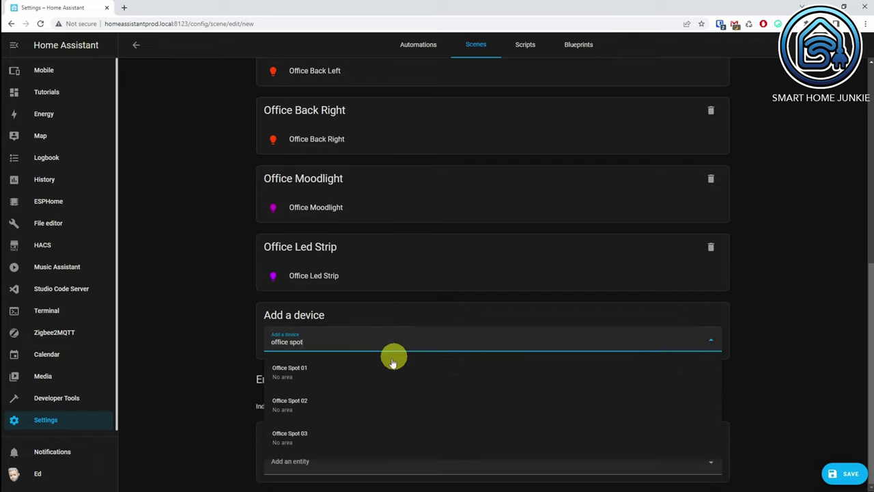
{"action": "left_click", "coordinate": [386, 365]}
{"action": "type", "text": "office spot"}
{"action": "left_click", "coordinate": [342, 281]}
{"action": "scroll", "coordinate": [335, 339], "scroll_direction": "down", "scroll_amount": 2}
{"action": "type", "text": "office spot 03"}
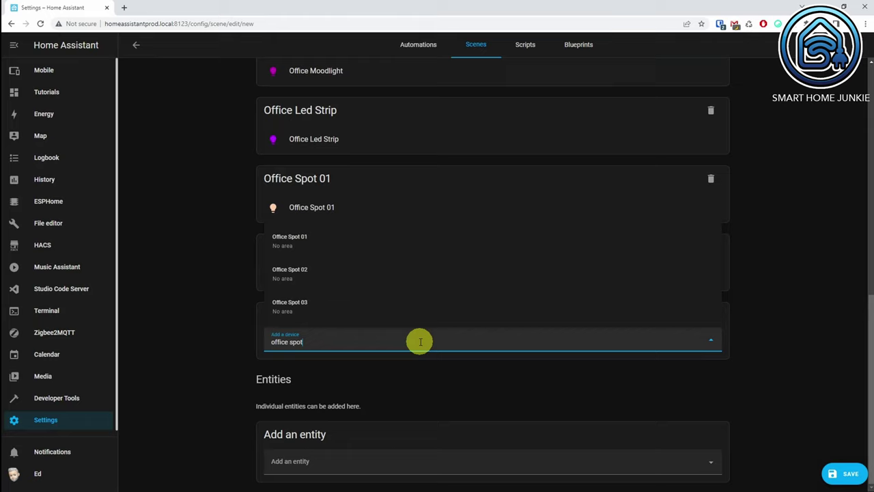
{"action": "left_click", "coordinate": [400, 318]}
{"action": "scroll", "coordinate": [465, 380], "scroll_direction": "down", "scroll_amount": 1}
{"action": "type", "text": "sw"}
{"action": "left_click", "coordinate": [433, 312]}
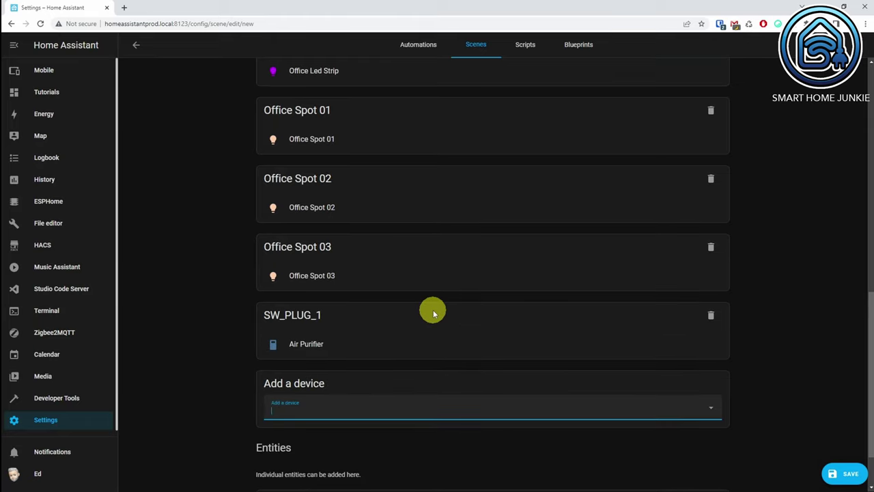
{"action": "scroll", "coordinate": [433, 312], "scroll_direction": "down", "scroll_amount": 1}
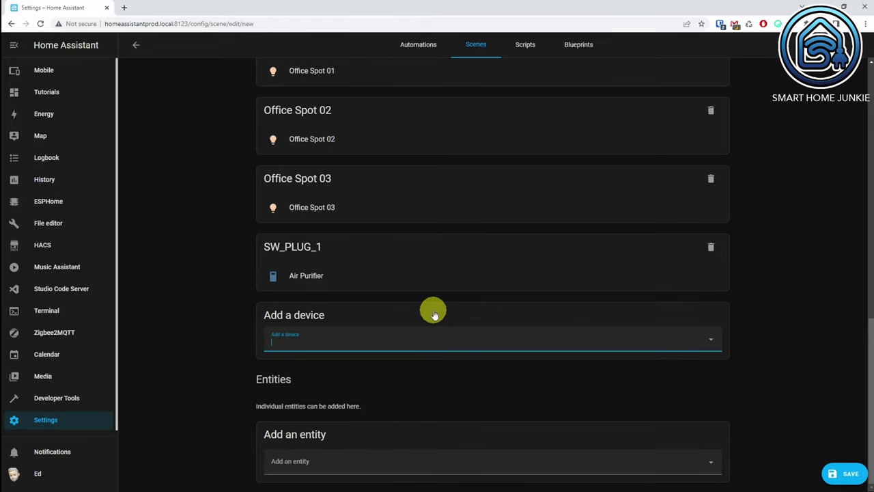
Step: Add the Office Front climate entity (climate.office) to the scene and save it
{"action": "left_click", "coordinate": [456, 464]}
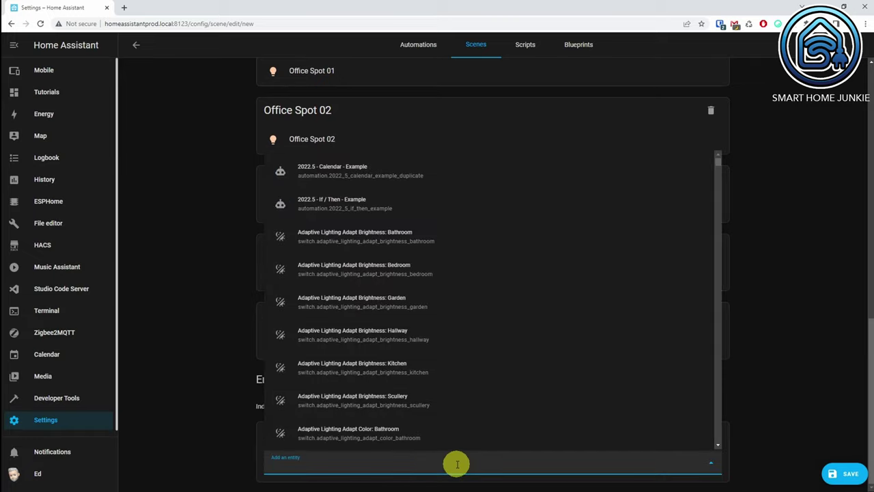
{"action": "type", "text": "climate.offic"}
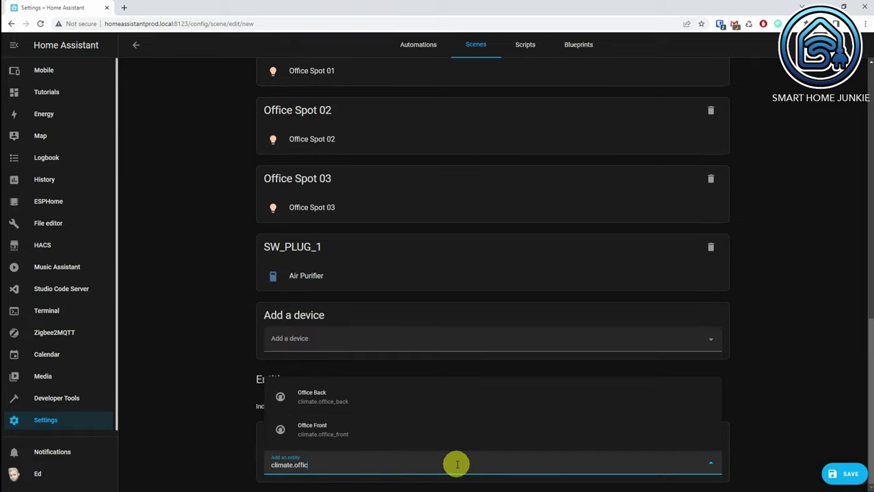
{"action": "left_click", "coordinate": [374, 437]}
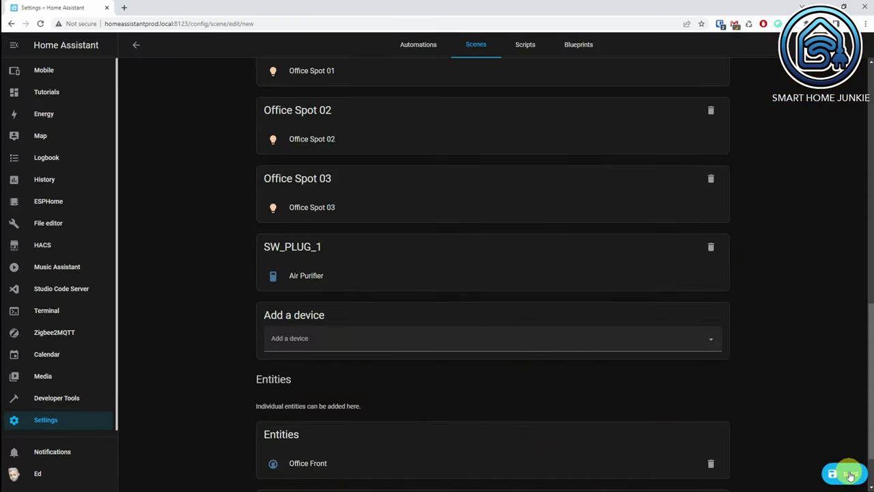
{"action": "left_click", "coordinate": [851, 476]}
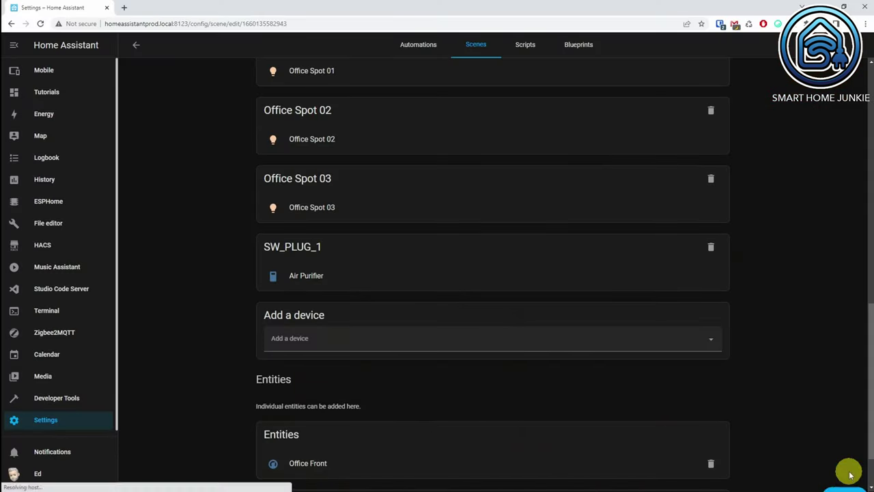
Step: Return from the scene editor to the scenes list
{"action": "left_click", "coordinate": [136, 46]}
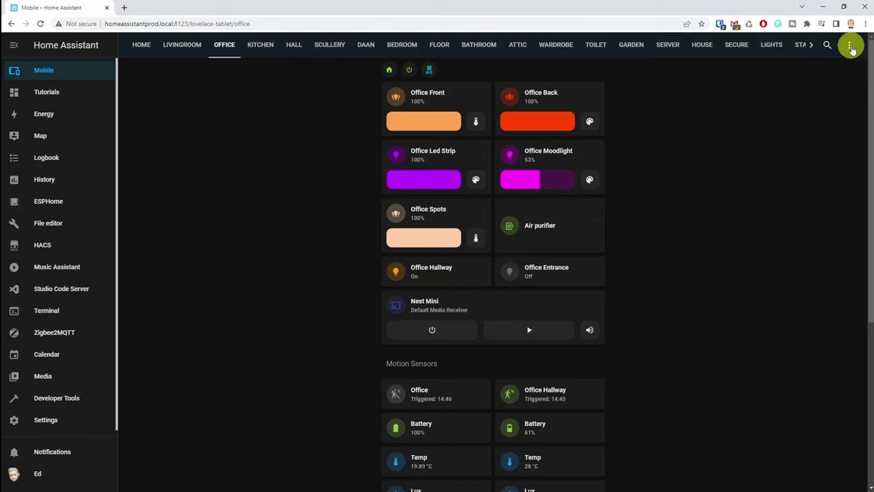
Step: Put the Office dashboard into edit mode and start adding a card
{"action": "left_click", "coordinate": [850, 46]}
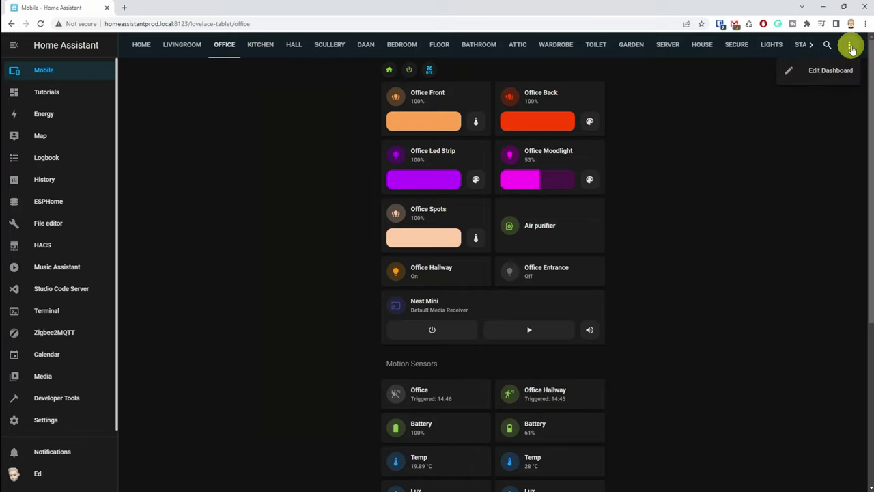
{"action": "left_click", "coordinate": [829, 71]}
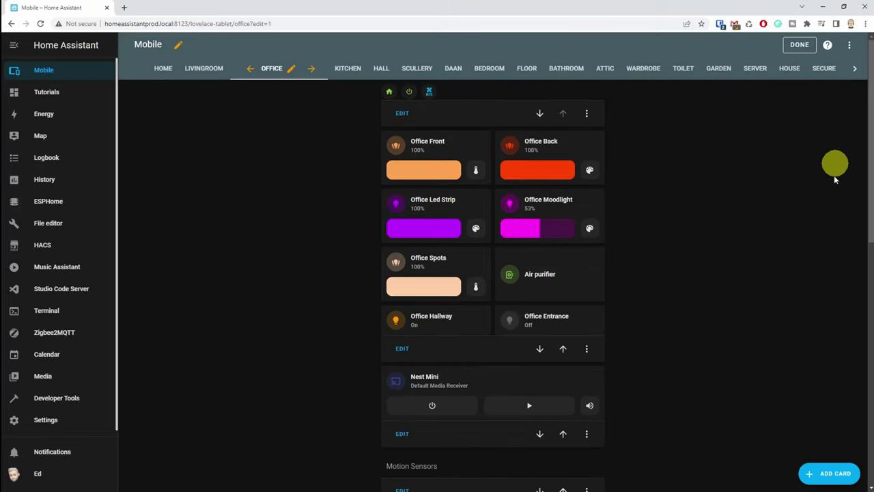
{"action": "left_click", "coordinate": [827, 477]}
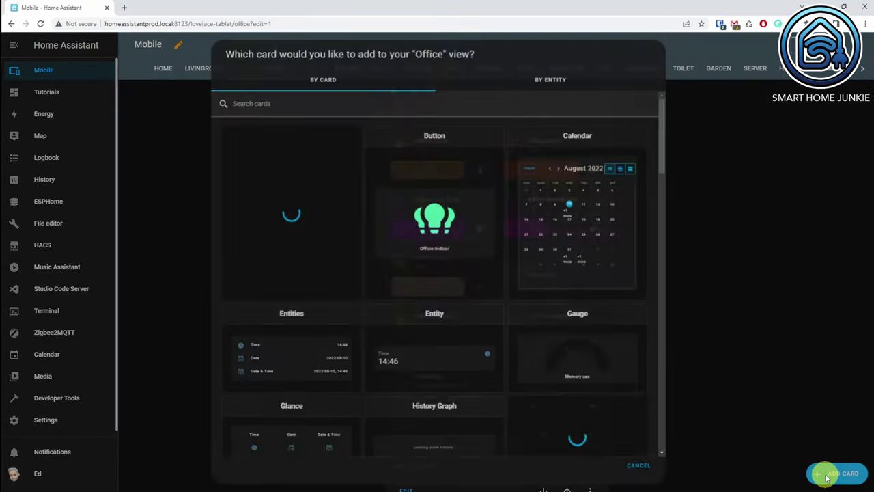
Step: Add a Grid card containing a Custom: Mushroom Entity Card
{"action": "left_click", "coordinate": [292, 106]}
{"action": "type", "text": "grid"}
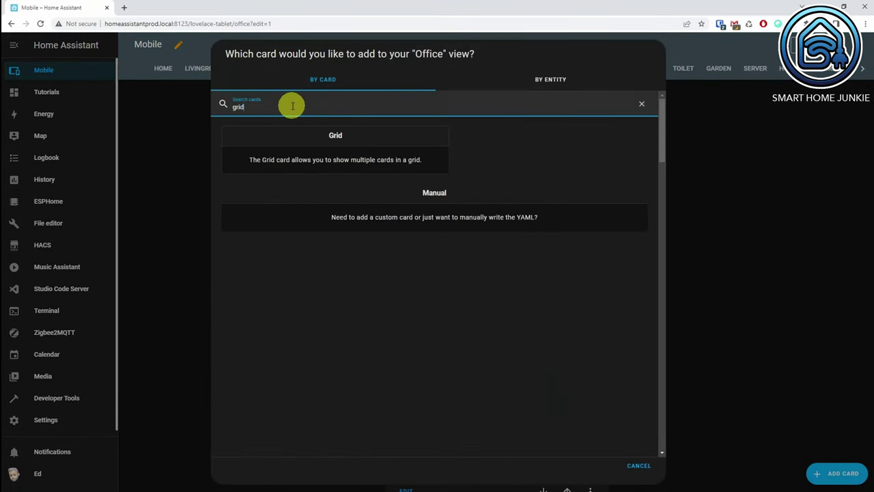
{"action": "left_click", "coordinate": [334, 156]}
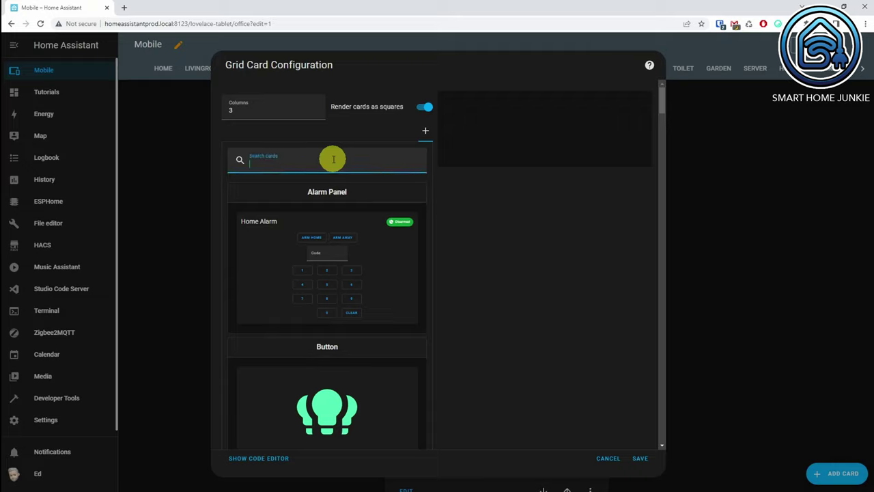
{"action": "type", "text": "mus"}
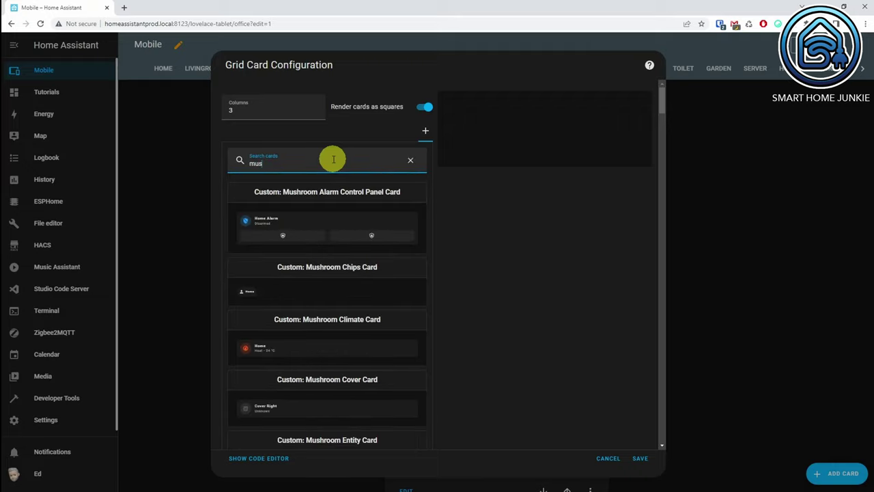
{"action": "type", "text": "hroom ent"}
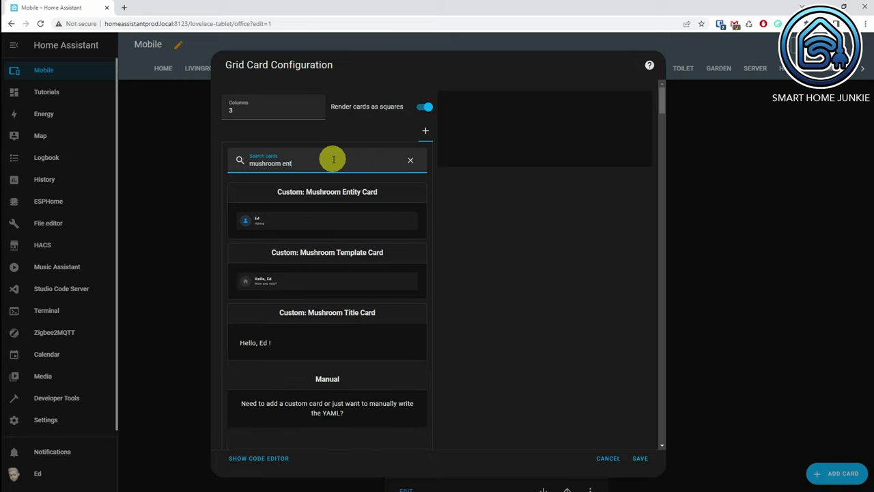
{"action": "left_click", "coordinate": [332, 223]}
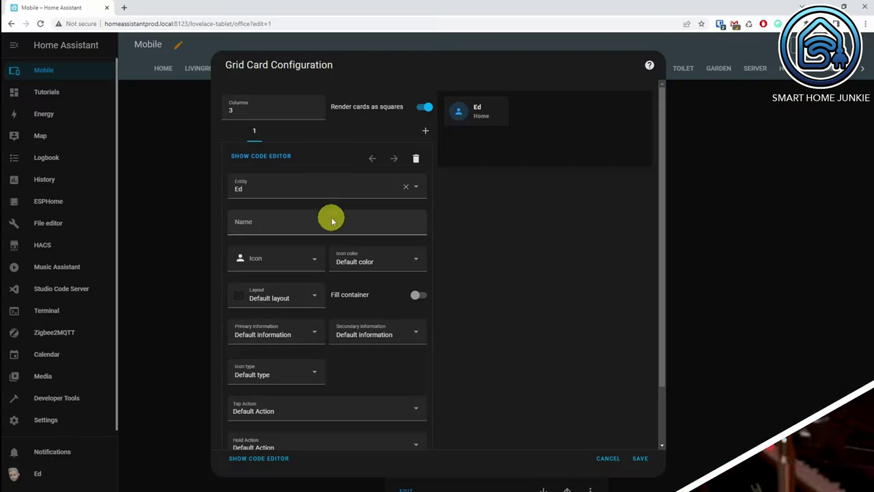
Step: Set the mushroom card to Office Scene with Vertical layout and Toggle tap action, then save
{"action": "left_click", "coordinate": [299, 190]}
{"action": "key", "text": "BackSpace"}
{"action": "key", "text": "BackSpace"}
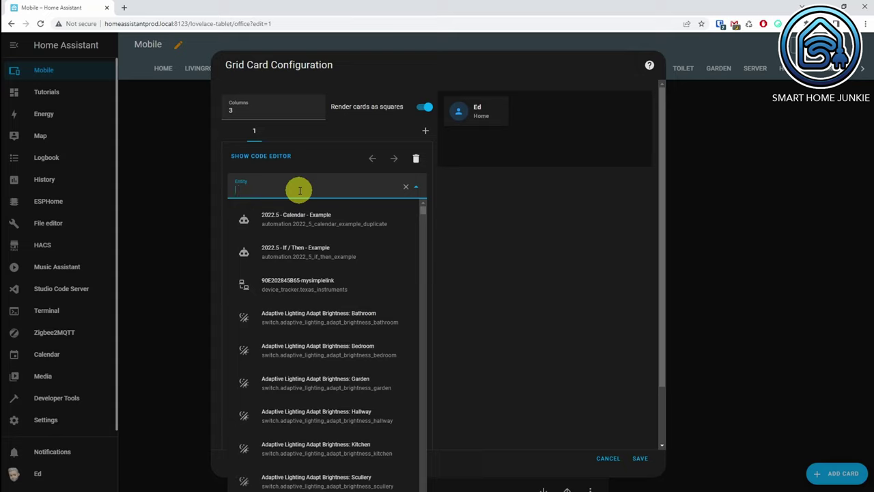
{"action": "type", "text": "scene.off"}
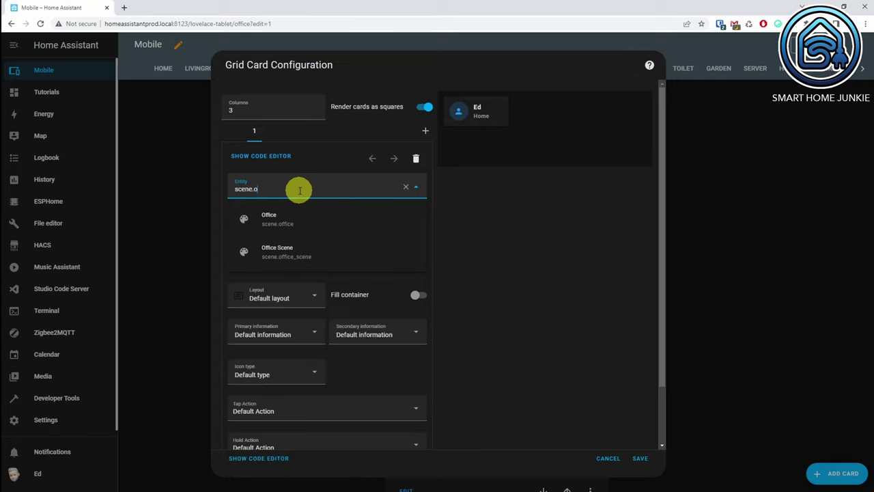
{"action": "left_click", "coordinate": [299, 252]}
{"action": "left_click", "coordinate": [297, 304]}
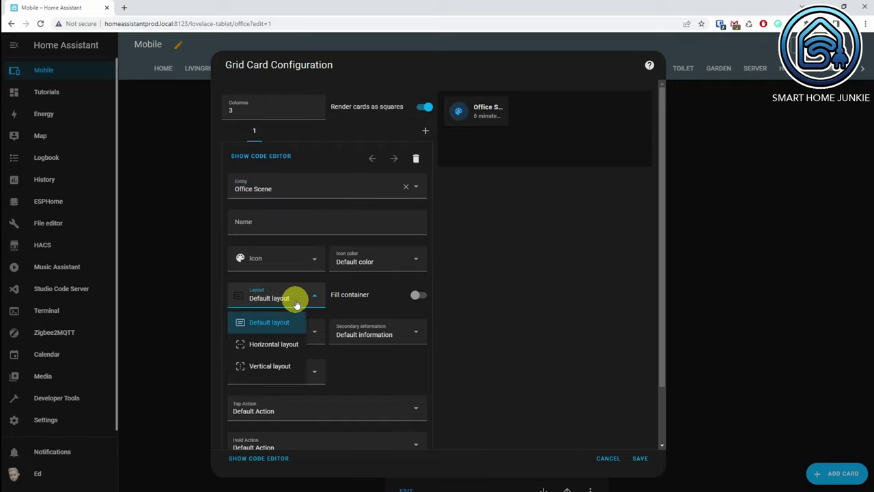
{"action": "left_click", "coordinate": [279, 367]}
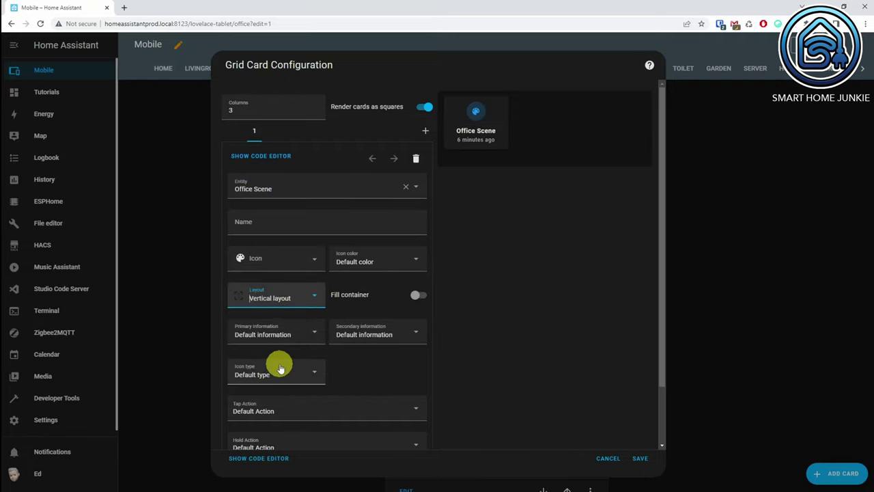
{"action": "scroll", "coordinate": [279, 368], "scroll_direction": "down", "scroll_amount": 1}
{"action": "left_click", "coordinate": [312, 340]}
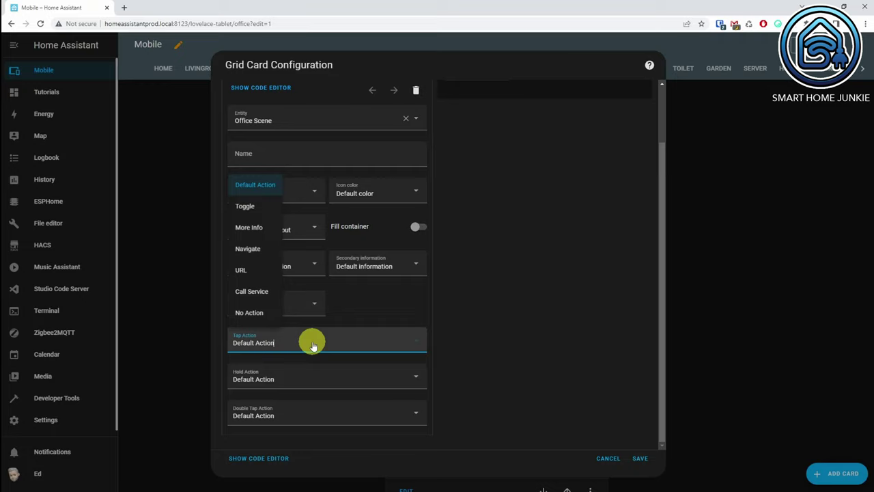
{"action": "left_click", "coordinate": [246, 203]}
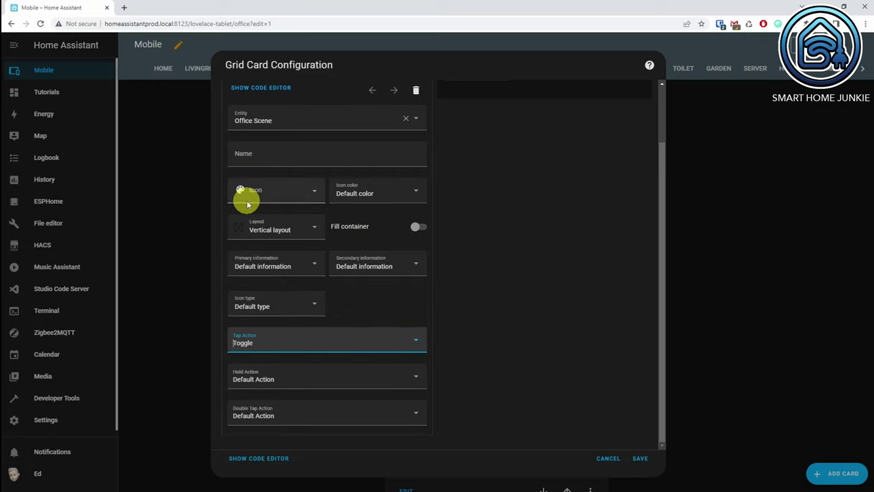
{"action": "left_click", "coordinate": [638, 460]}
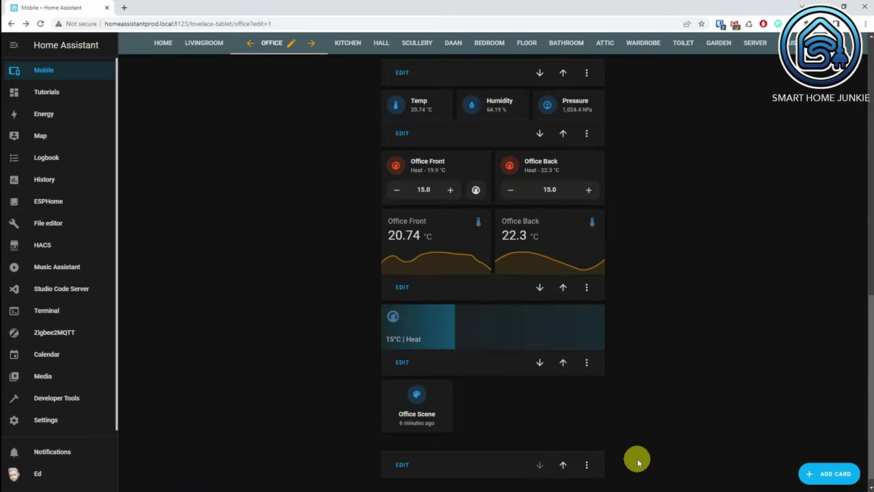
Step: Move the Office Scene card to the top of the Office view and exit edit mode
{"action": "left_click", "coordinate": [563, 452]}
{"action": "left_click", "coordinate": [562, 376]}
{"action": "left_click", "coordinate": [562, 376]}
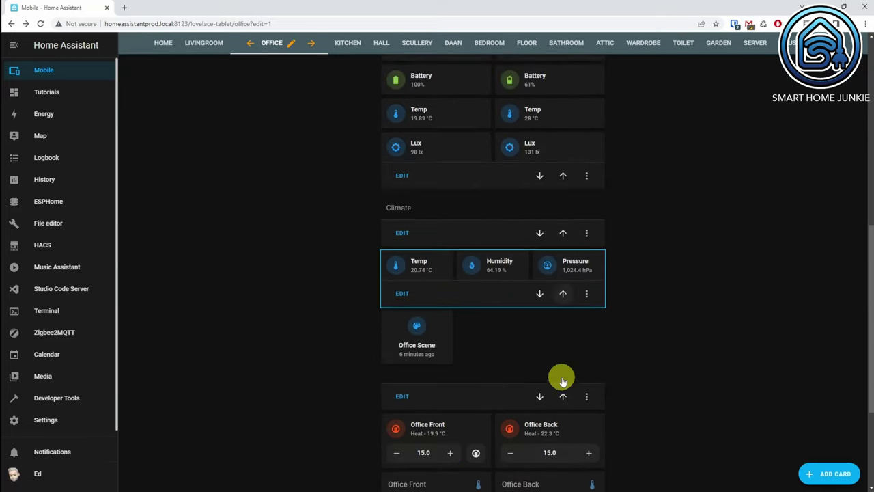
{"action": "left_click", "coordinate": [561, 380]}
{"action": "left_click", "coordinate": [562, 376]}
{"action": "left_click", "coordinate": [564, 374]}
{"action": "left_click", "coordinate": [564, 375]}
{"action": "left_click", "coordinate": [561, 376]}
{"action": "left_click", "coordinate": [562, 451]}
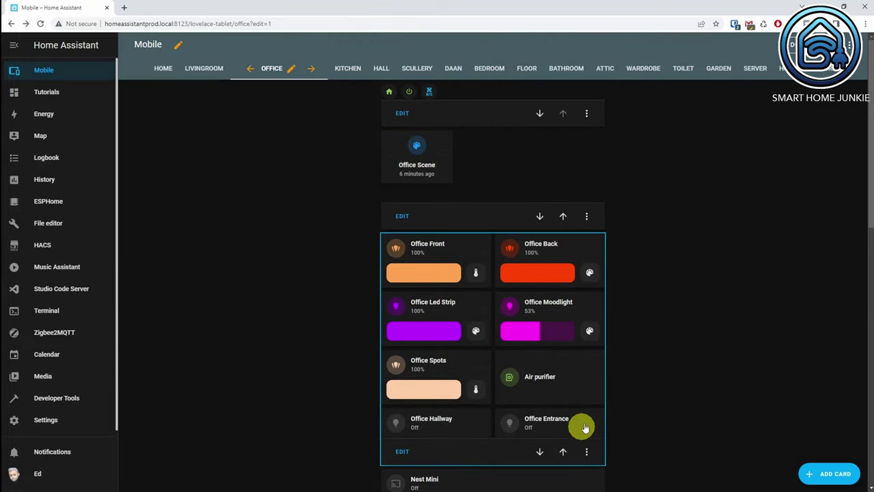
{"action": "left_click", "coordinate": [797, 46]}
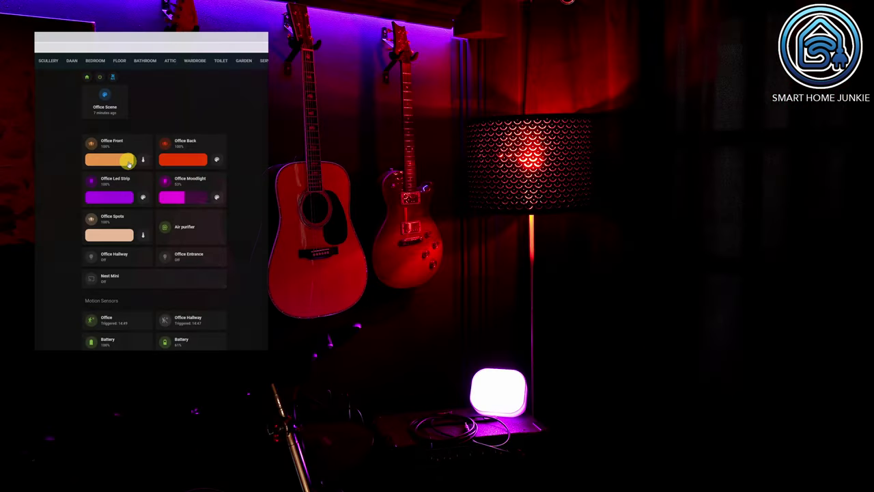
Step: Make Office Back green, Led Strip blue, Moodlight yellow, and turn Office Spots off
{"action": "left_click", "coordinate": [177, 161]}
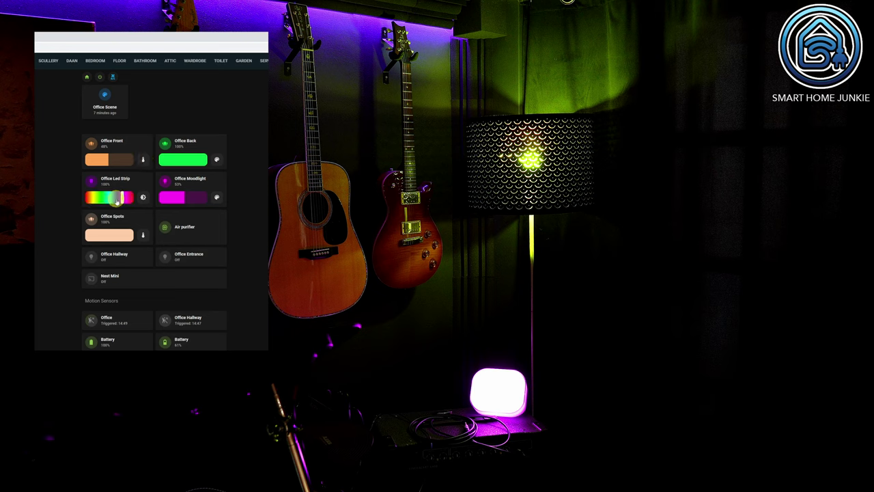
{"action": "left_click", "coordinate": [144, 196]}
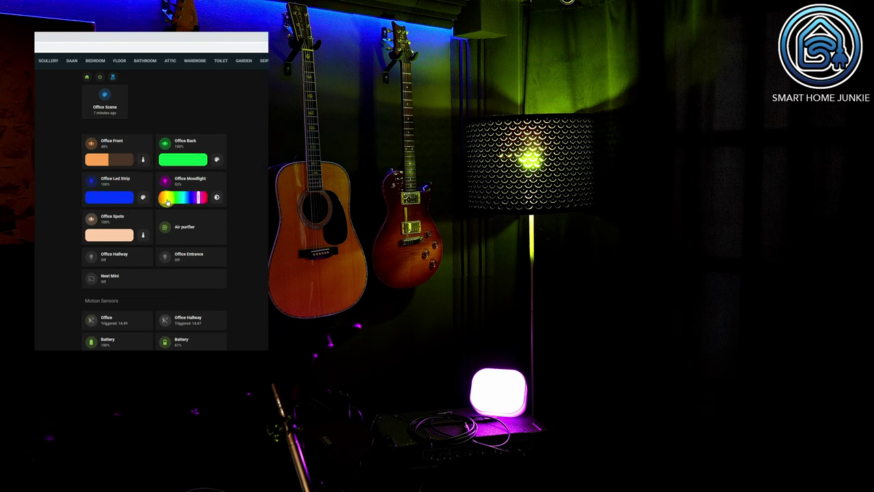
{"action": "left_click", "coordinate": [169, 199]}
{"action": "left_click", "coordinate": [216, 197]}
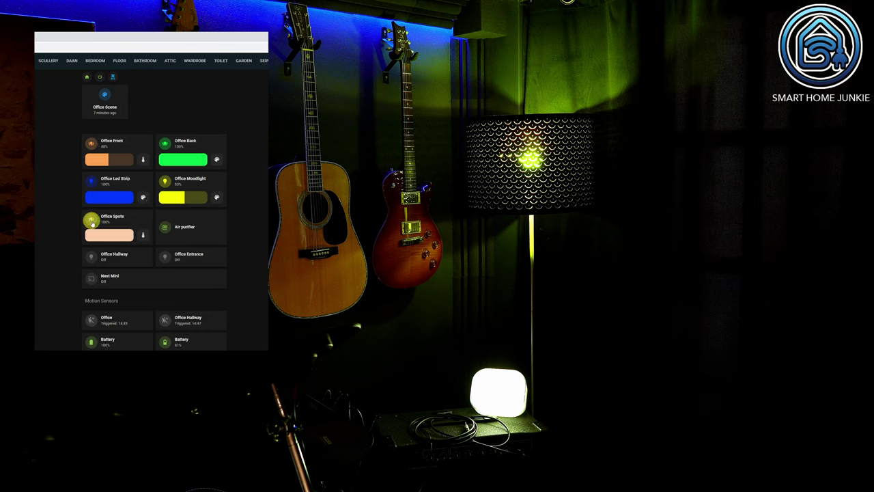
{"action": "left_click", "coordinate": [91, 221]}
{"action": "scroll", "coordinate": [92, 223], "scroll_direction": "down", "scroll_amount": 5}
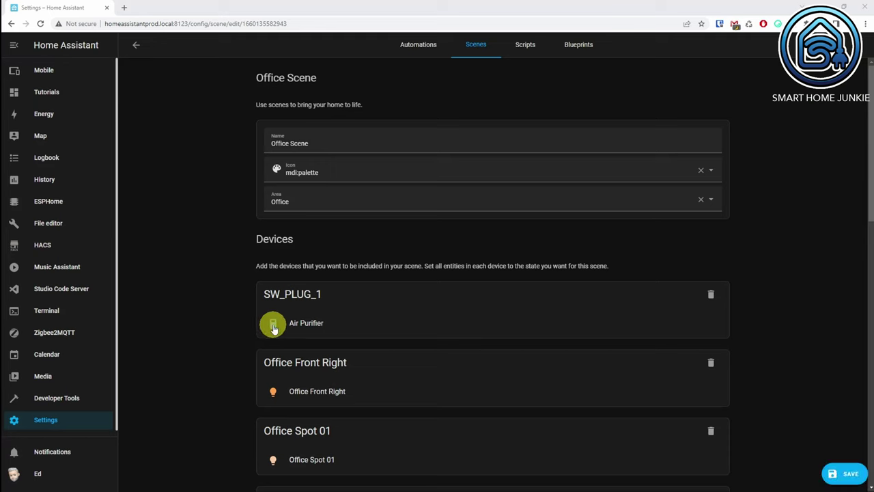
Step: Inspect the Air Purifier and Office Front Right entries in the scene editor
{"action": "left_click", "coordinate": [273, 322]}
{"action": "left_click", "coordinate": [273, 391]}
{"action": "left_click", "coordinate": [273, 391]}
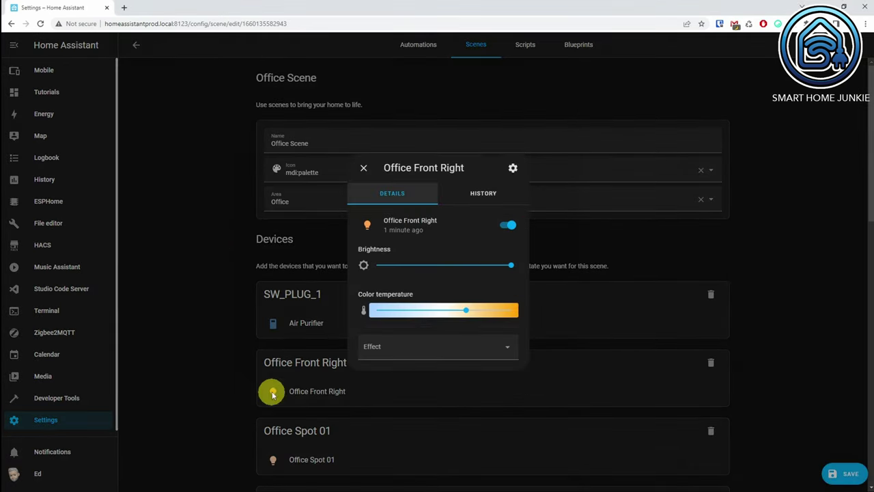
{"action": "mouse_move", "coordinate": [511, 269]}
{"action": "left_click", "coordinate": [231, 296]}
{"action": "scroll", "coordinate": [230, 297], "scroll_direction": "down", "scroll_amount": 7}
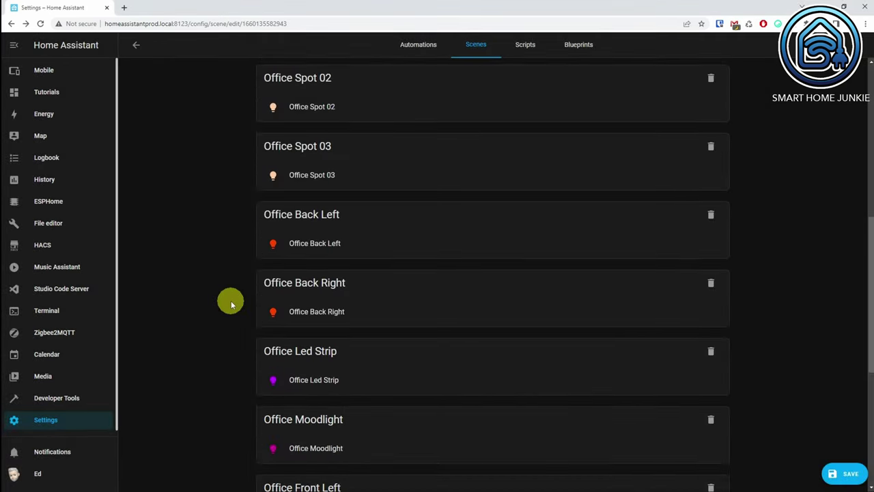
Step: Set Office Back Left and Office Back Right to green in the scene
{"action": "left_click", "coordinate": [272, 209]}
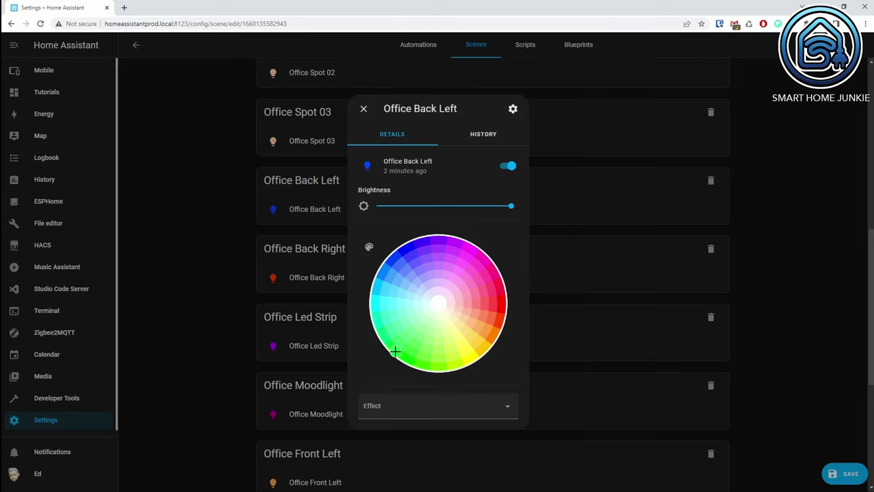
{"action": "left_click", "coordinate": [273, 278]}
{"action": "left_click", "coordinate": [273, 277]}
{"action": "left_click", "coordinate": [397, 354]}
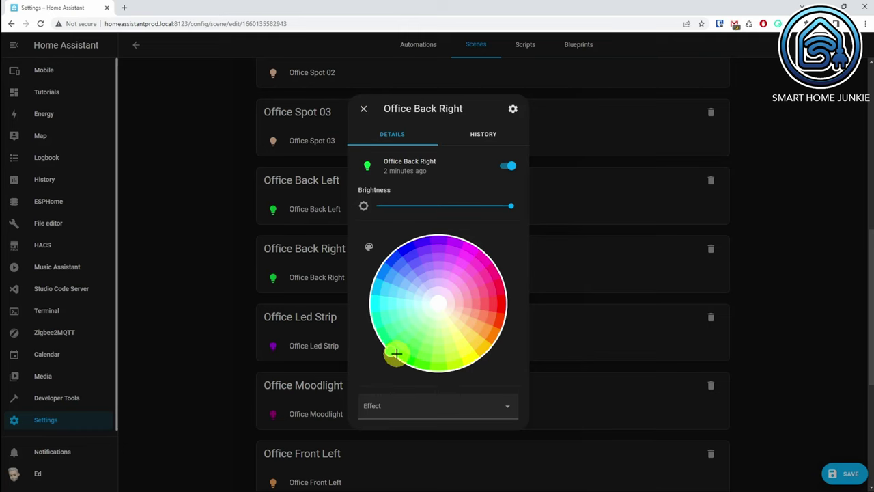
{"action": "left_click", "coordinate": [364, 110]}
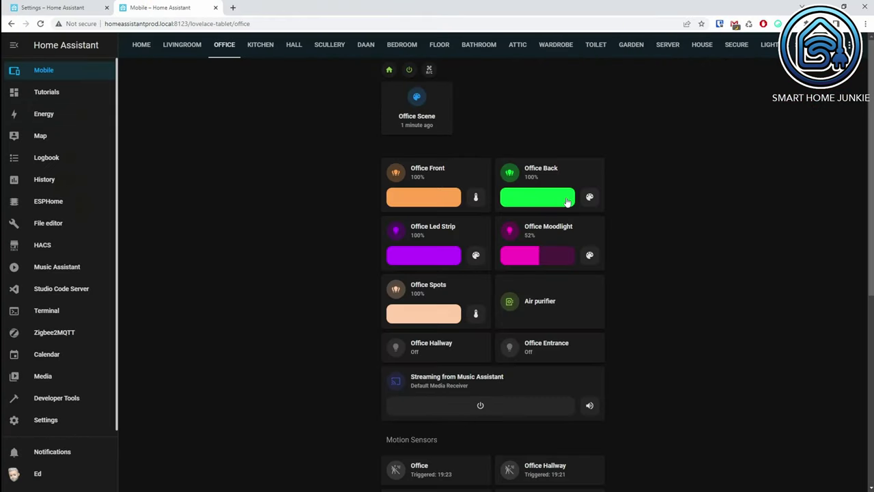
Step: Change the Office Back lights to blue at 42% brightness
{"action": "left_click", "coordinate": [590, 197]}
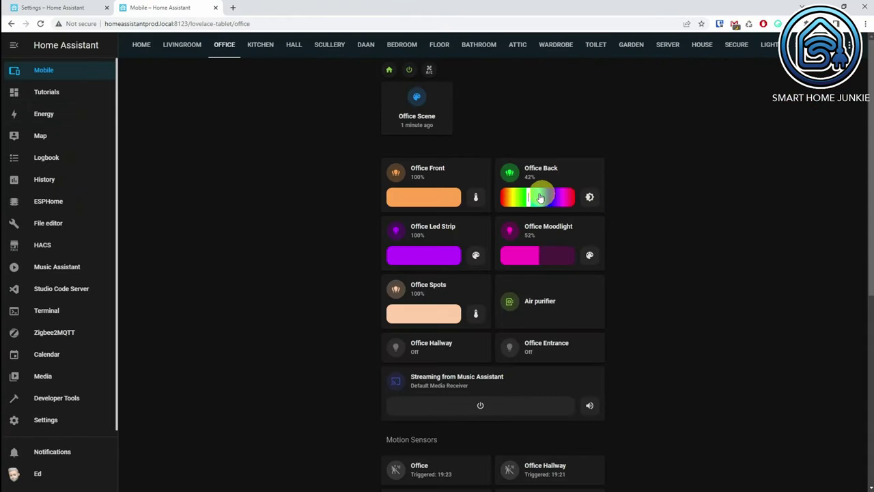
{"action": "left_click", "coordinate": [590, 198]}
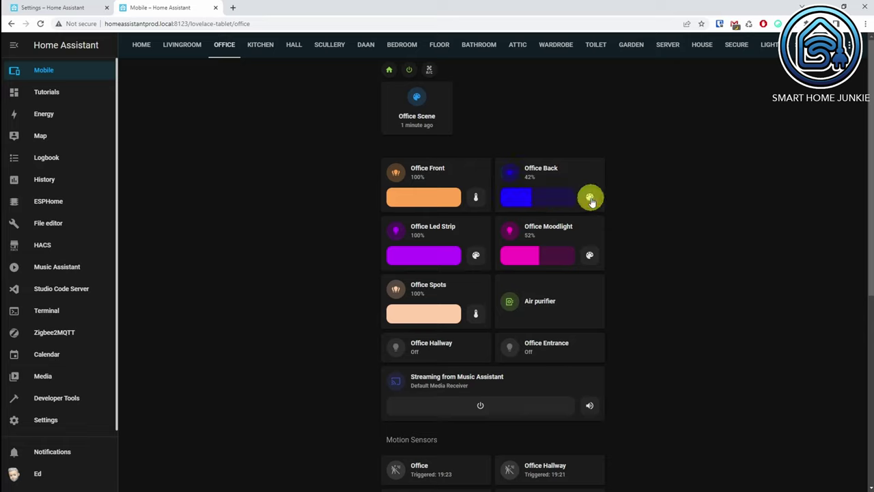